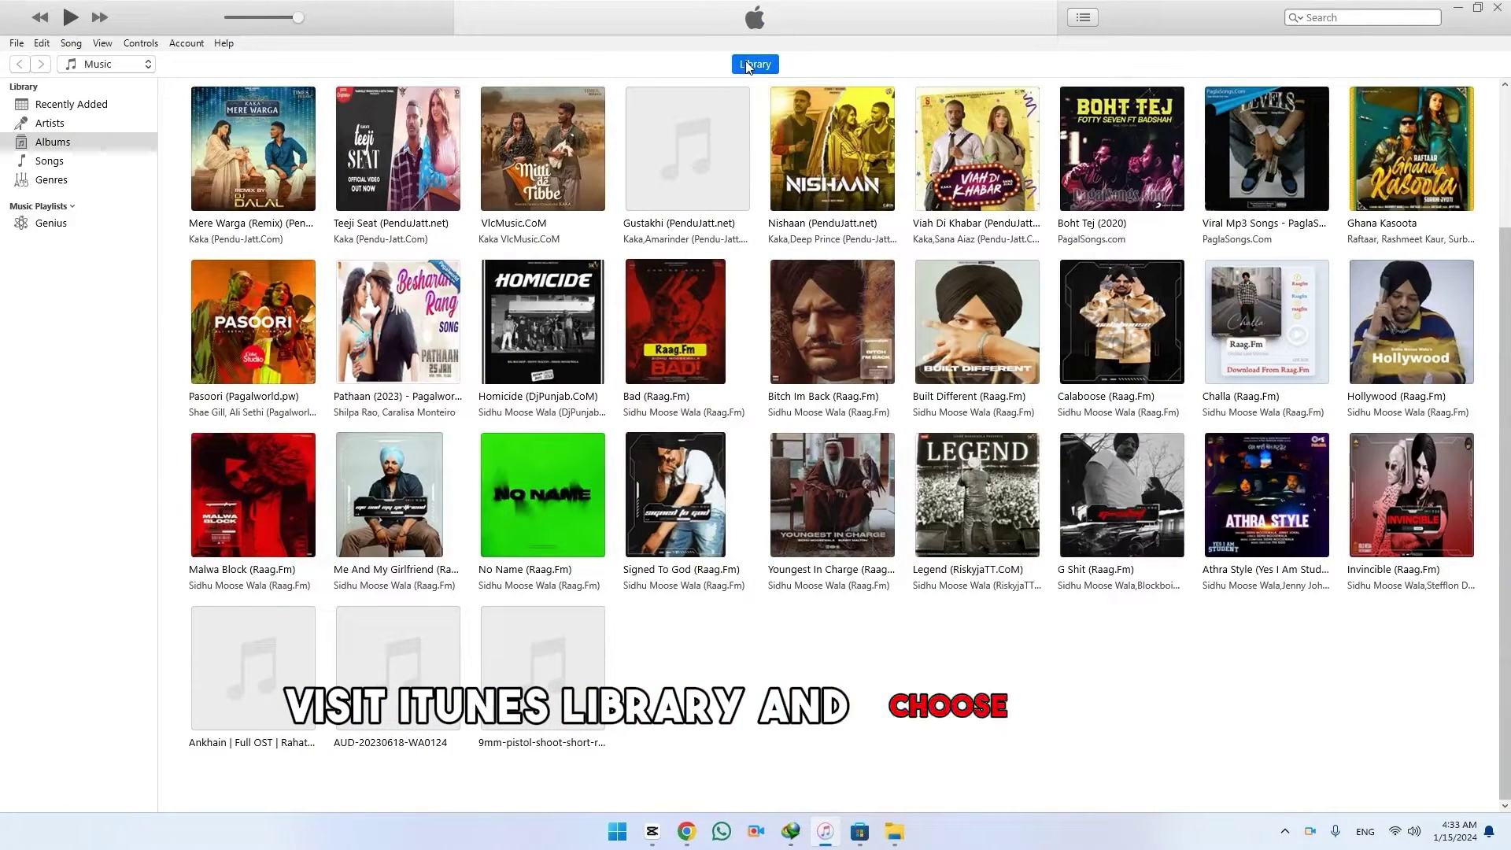
# Step: Open the Gustakhi album's info, go to Artwork, and start adding an artwork file
pyautogui.rightClick(712, 143)
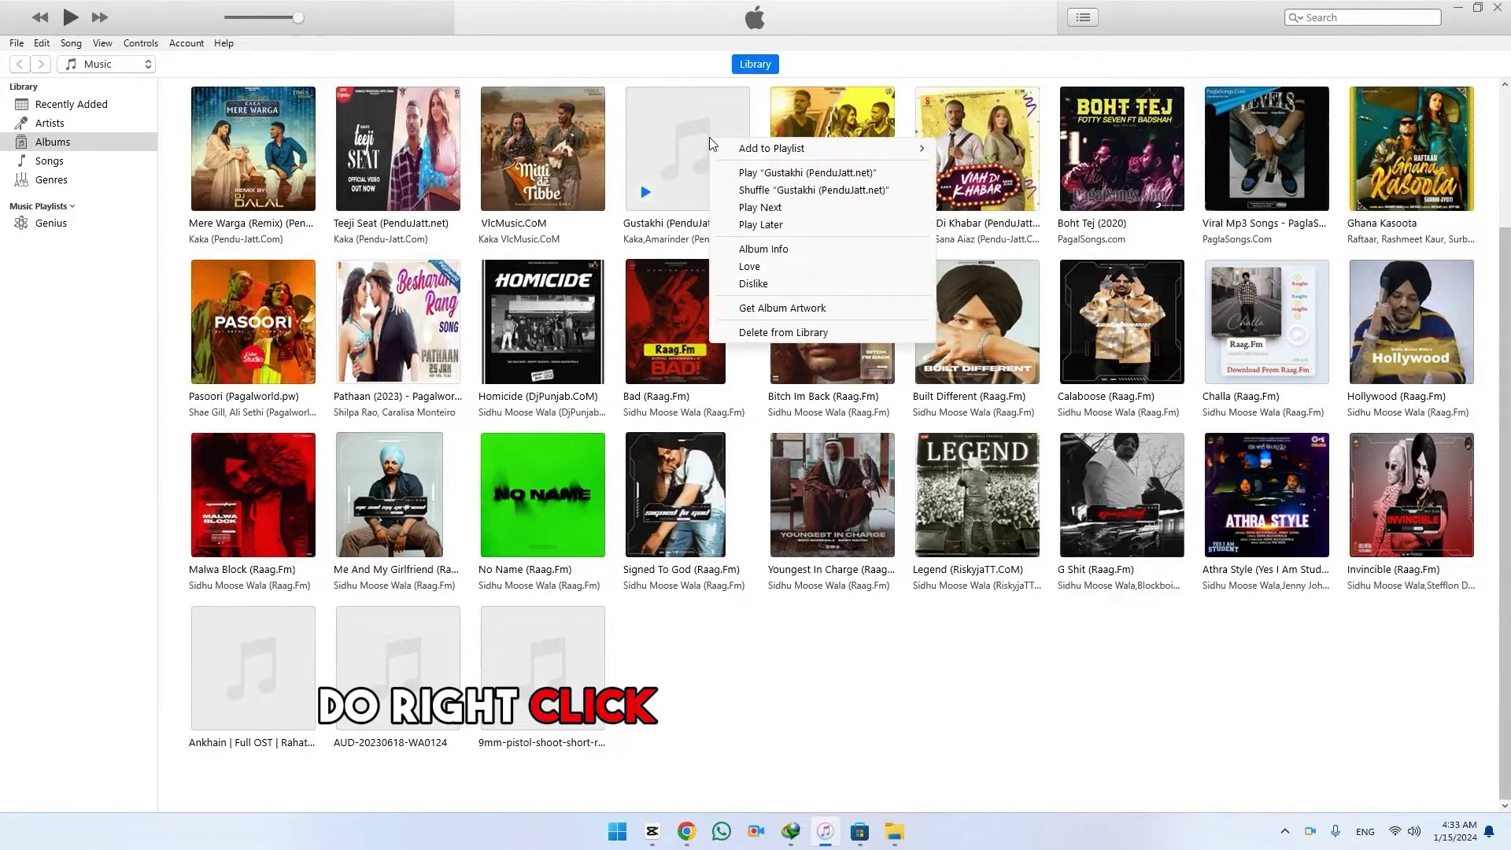
pyautogui.click(762, 249)
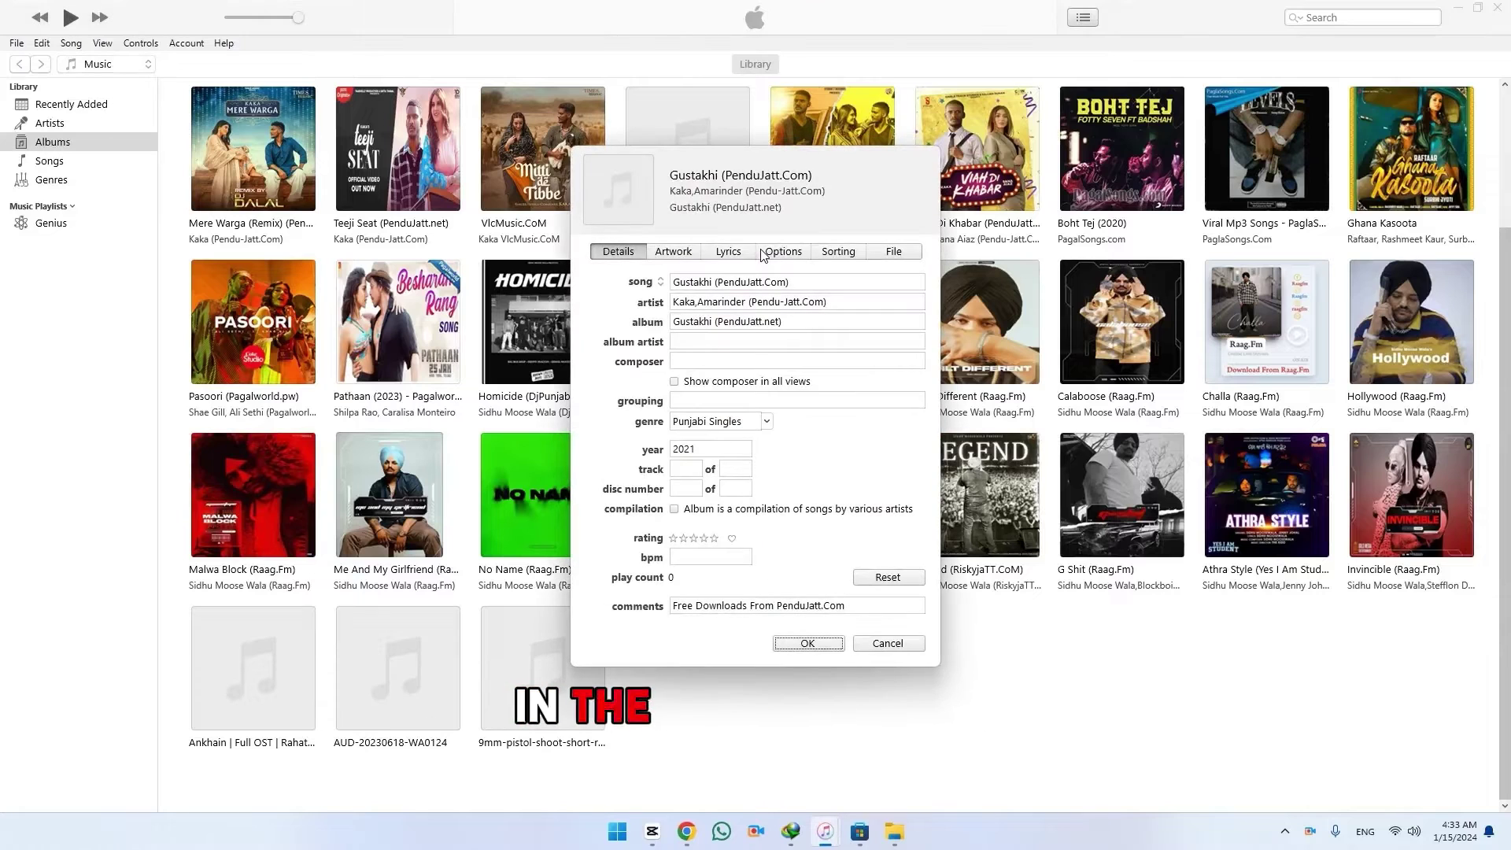
pyautogui.click(673, 251)
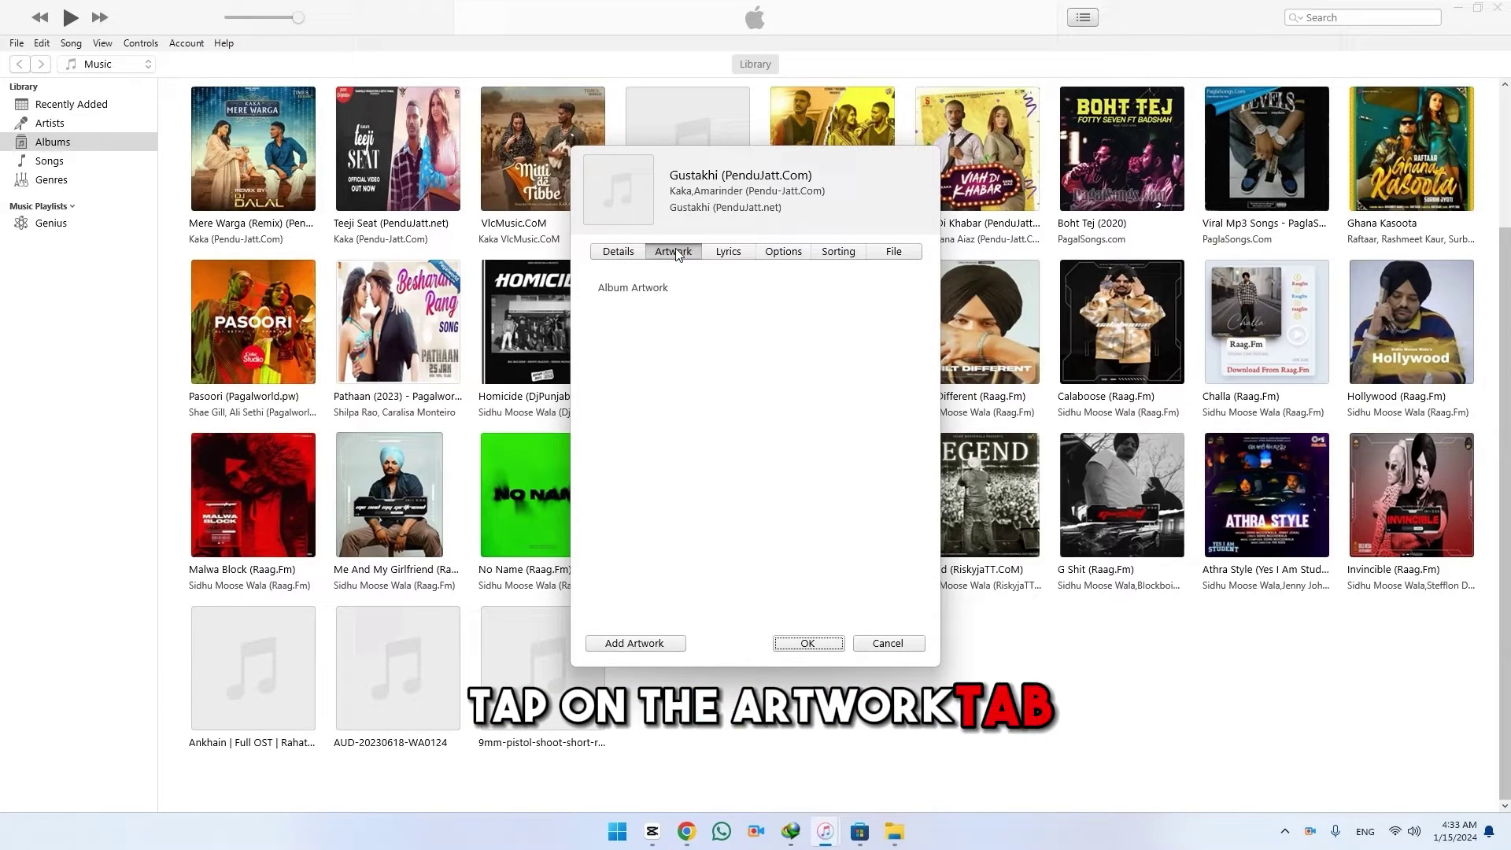
pyautogui.click(635, 643)
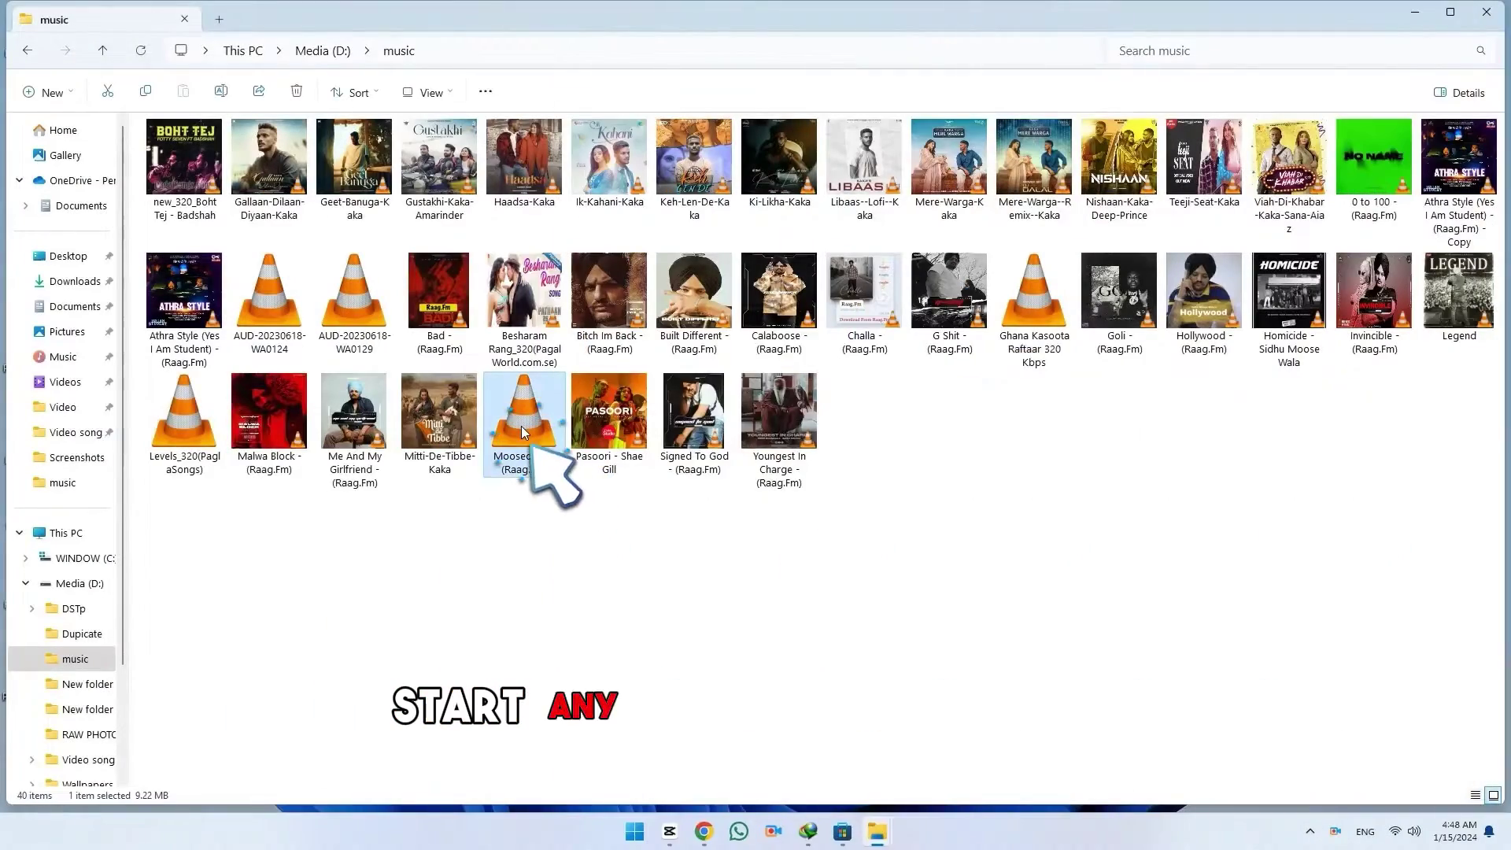
# Step: Open VLC's Media Information for Moosedrilla and bring up its cover art options
pyautogui.click(847, 365)
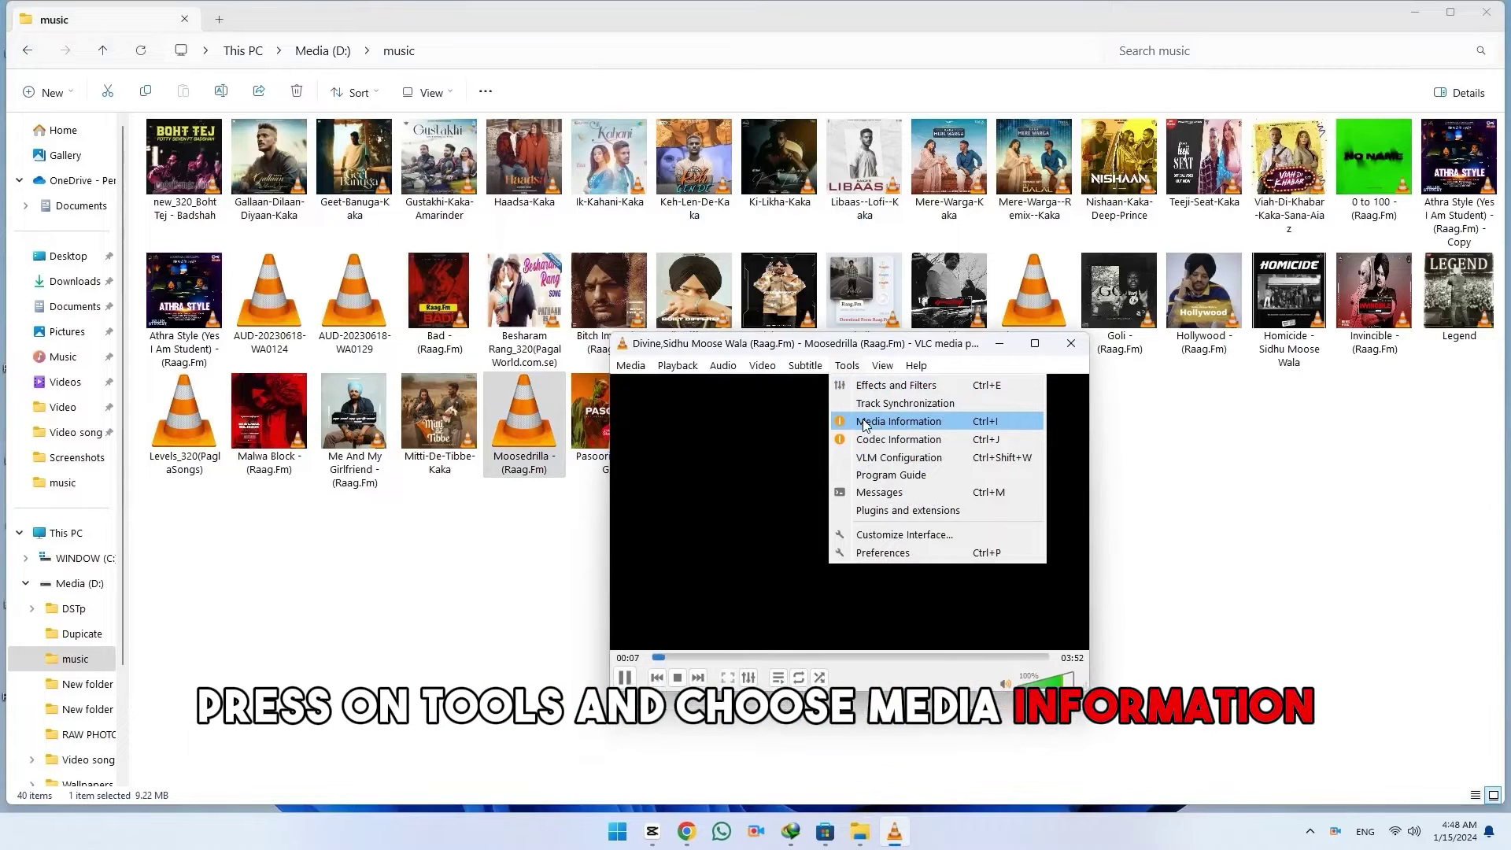
pyautogui.click(898, 421)
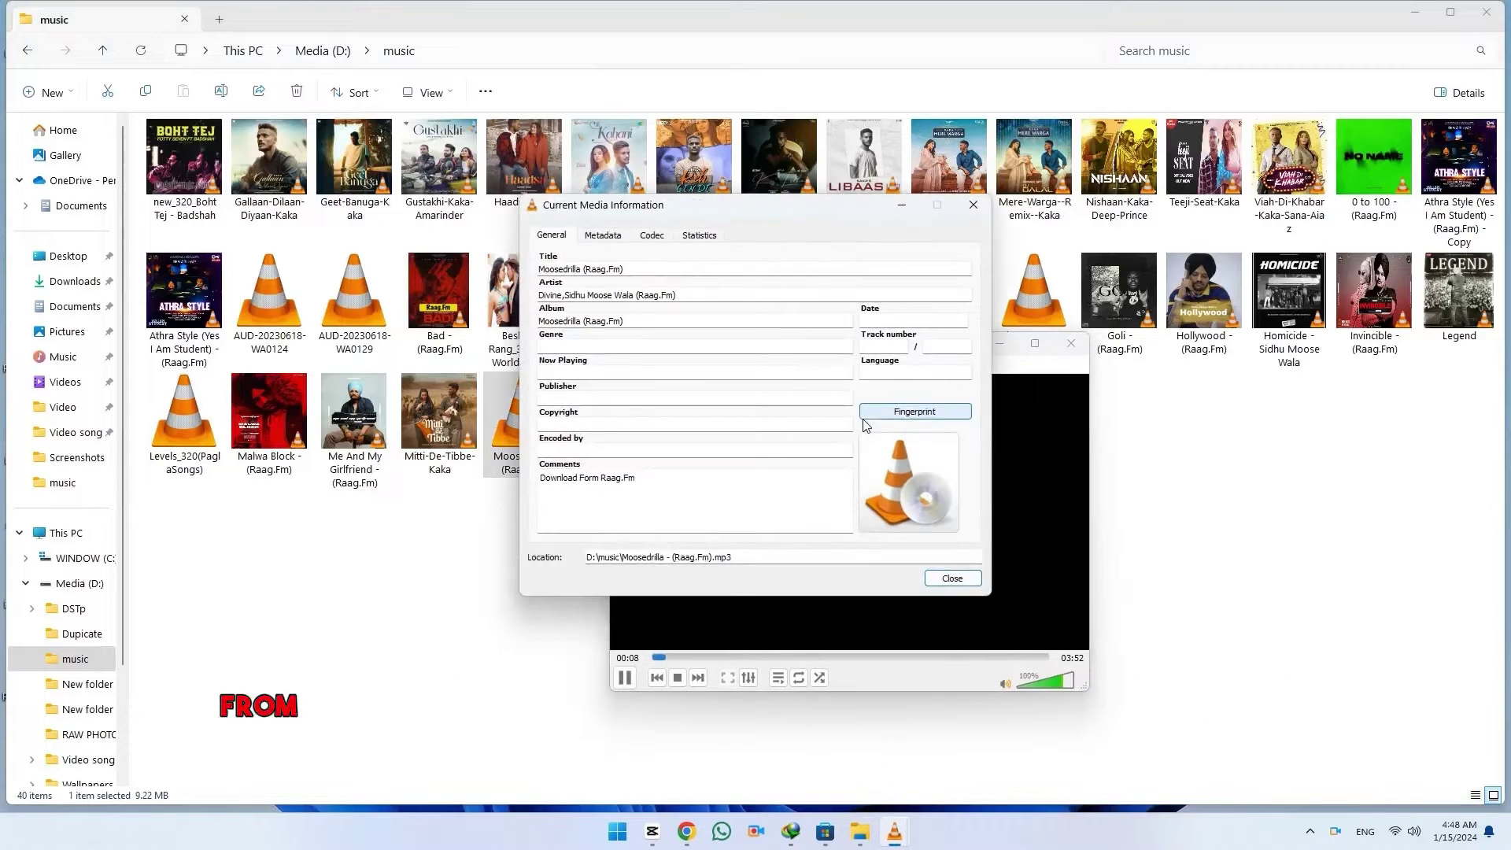
pyautogui.rightClick(908, 488)
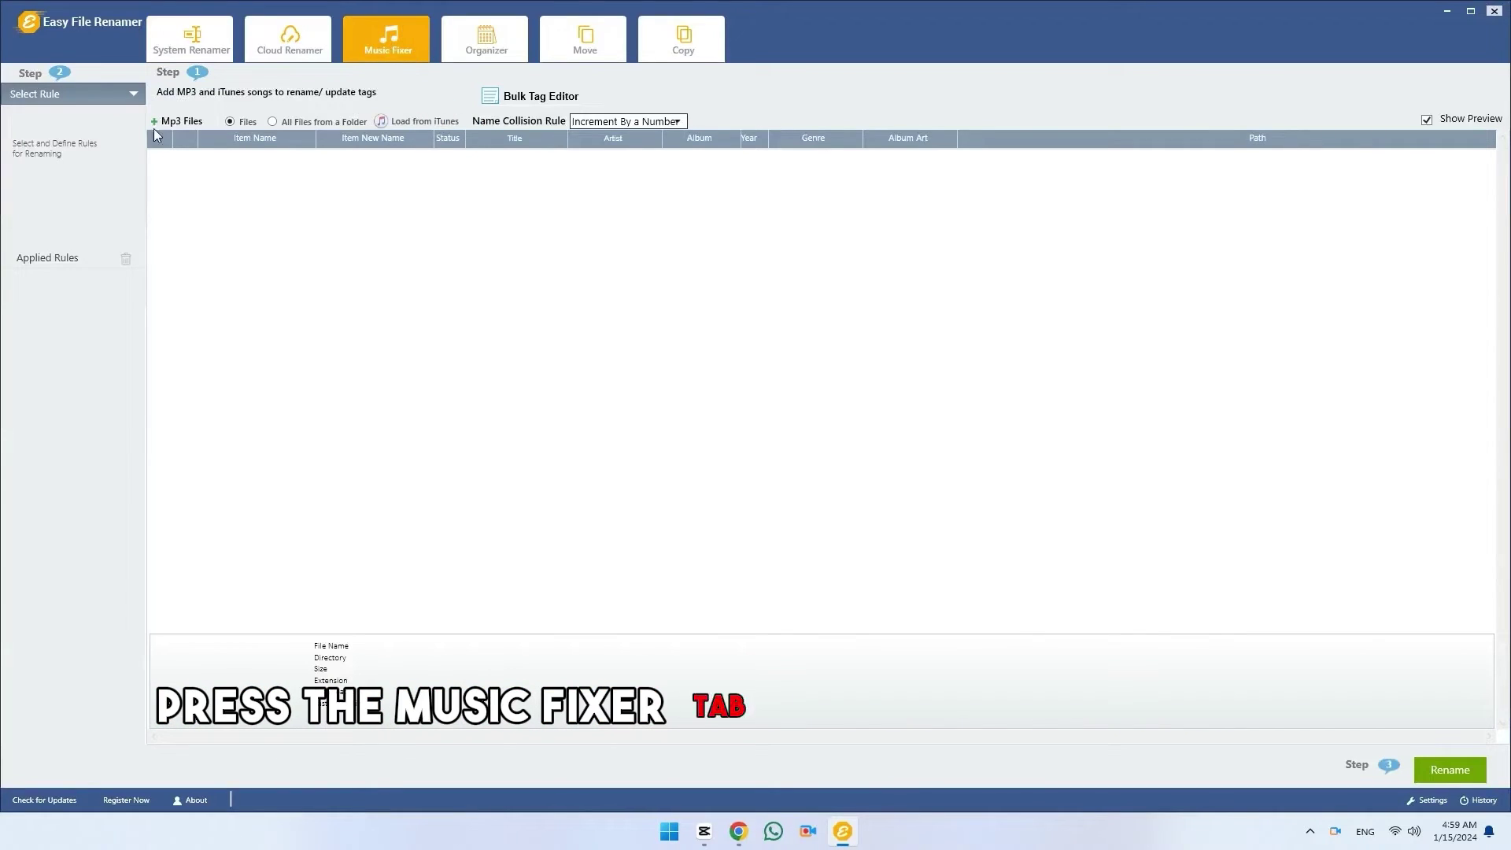
# Step: Add all 40 MP3s from the music folder to the Music Fixer list
pyautogui.click(158, 121)
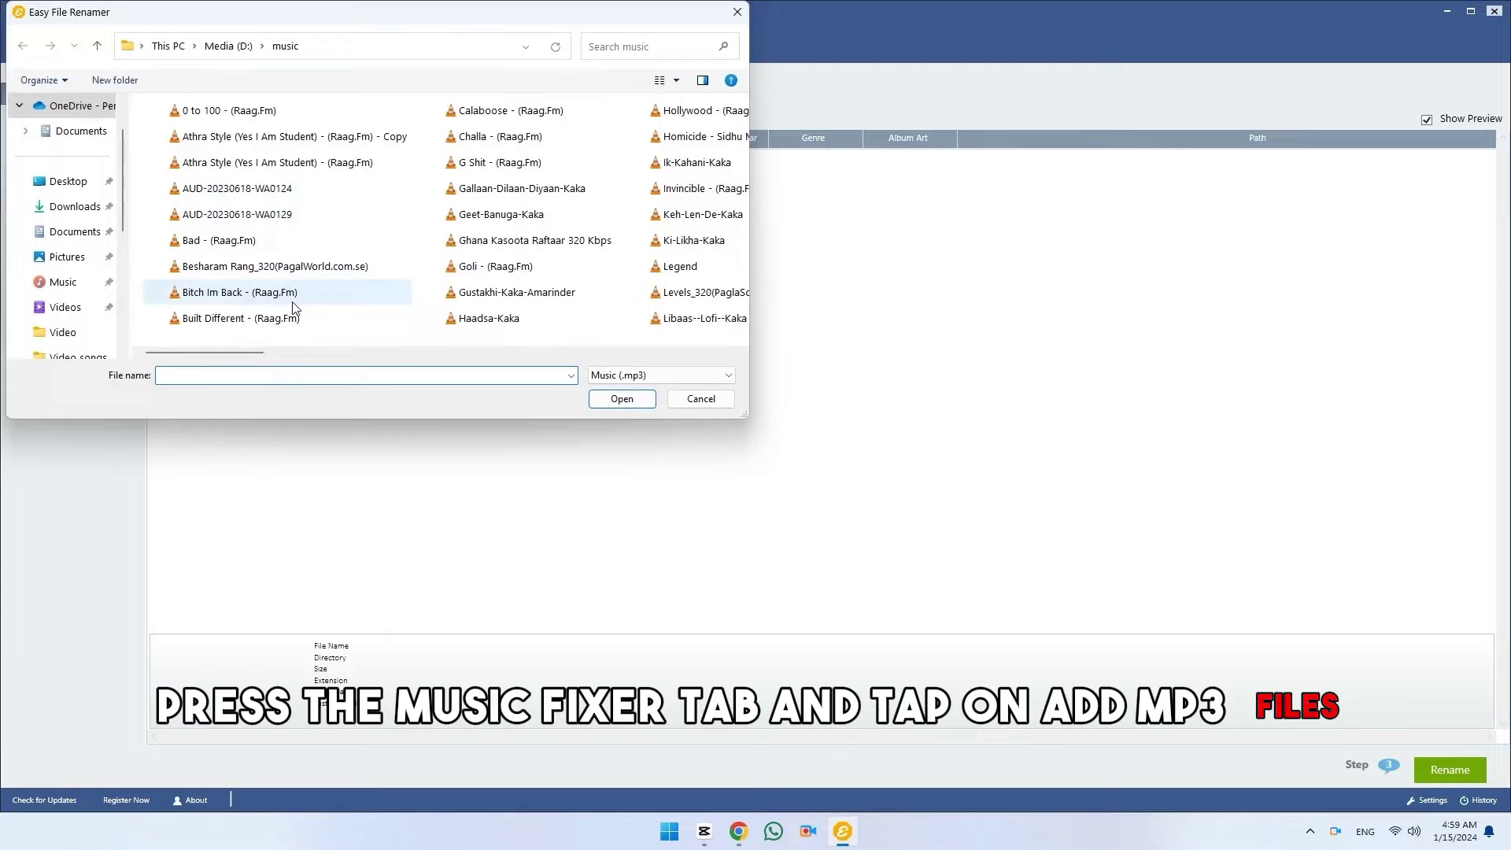
pyautogui.click(484, 318)
pyautogui.hotkey('ctrl', 'a')
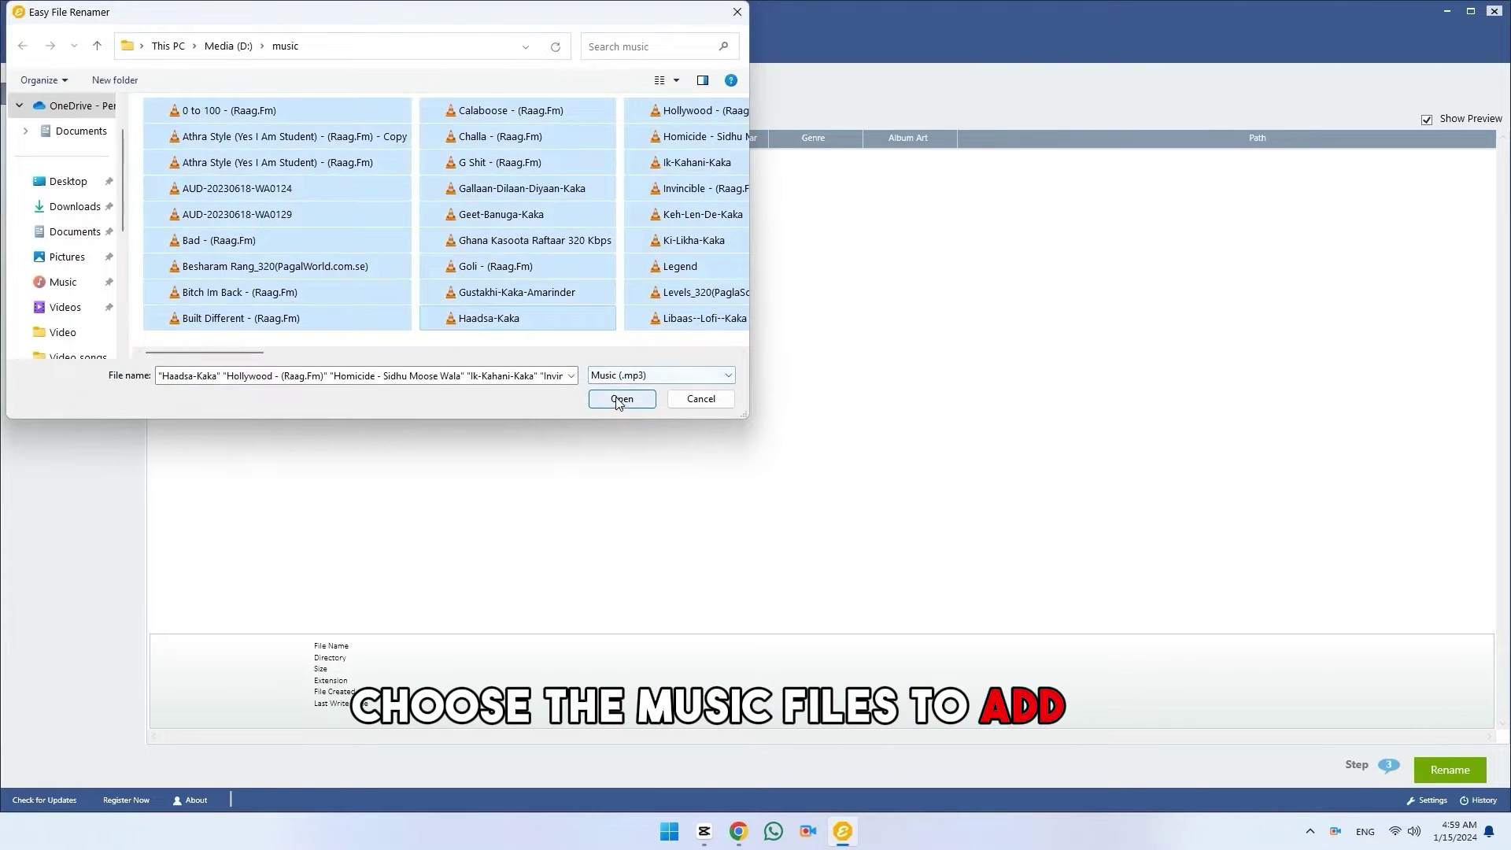
pyautogui.click(621, 400)
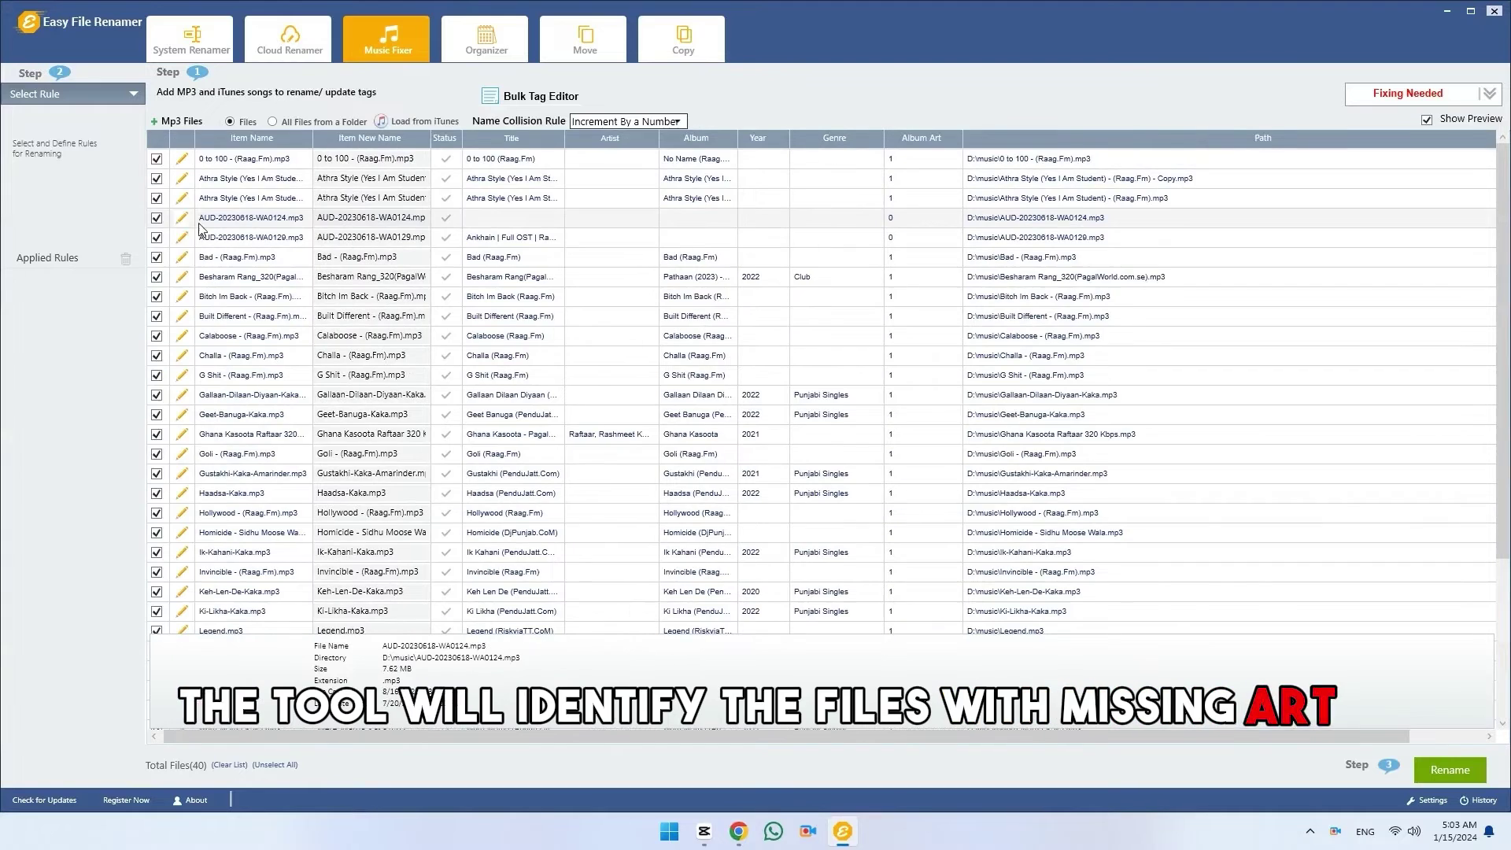
# Step: Set a chosen picture as AUD-20230618-WA0124's album art in its tag editor and update
pyautogui.click(180, 225)
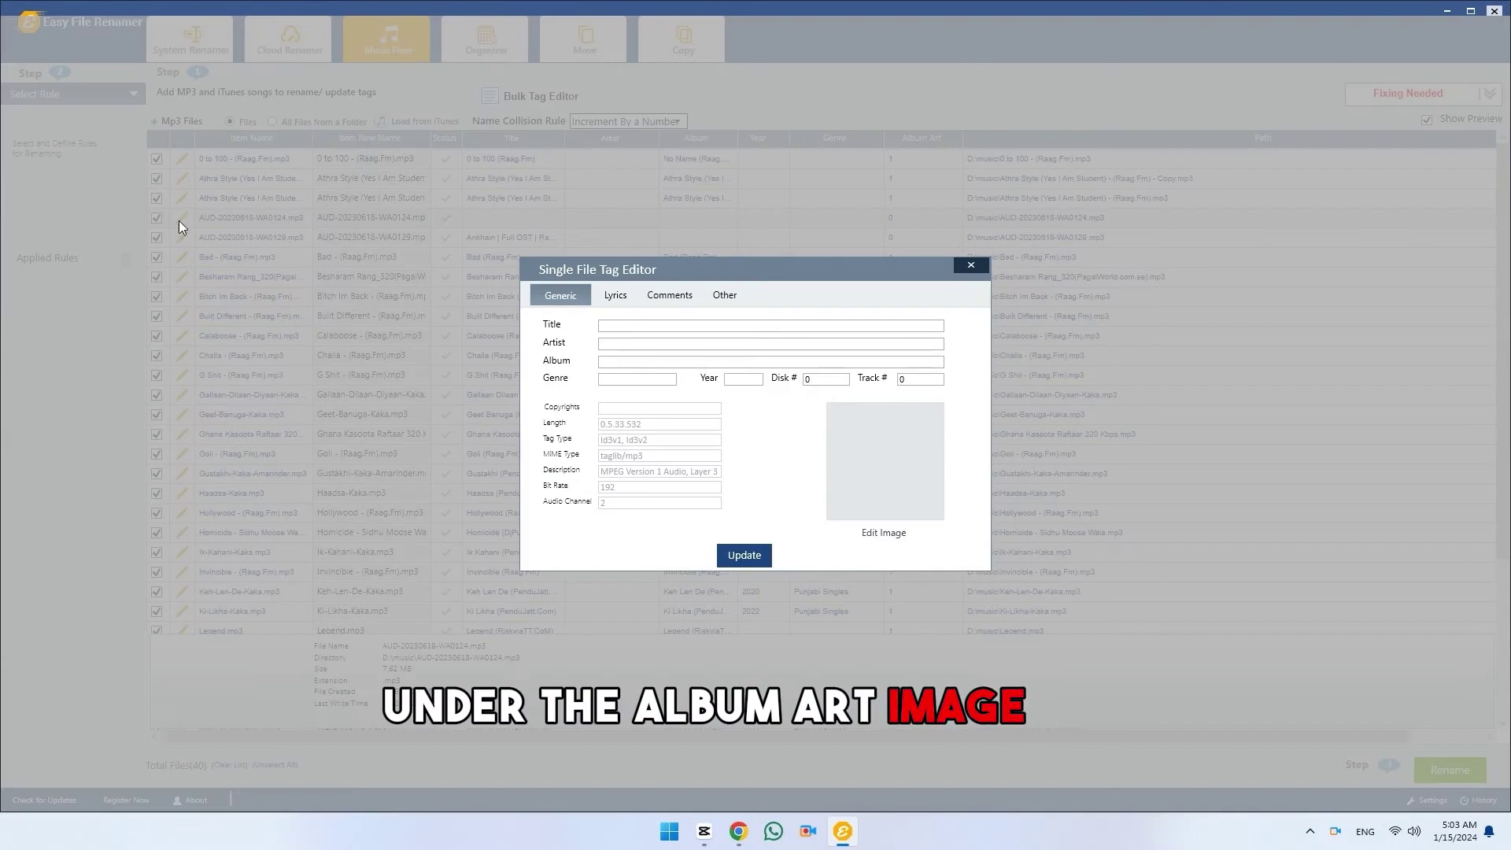
pyautogui.click(905, 539)
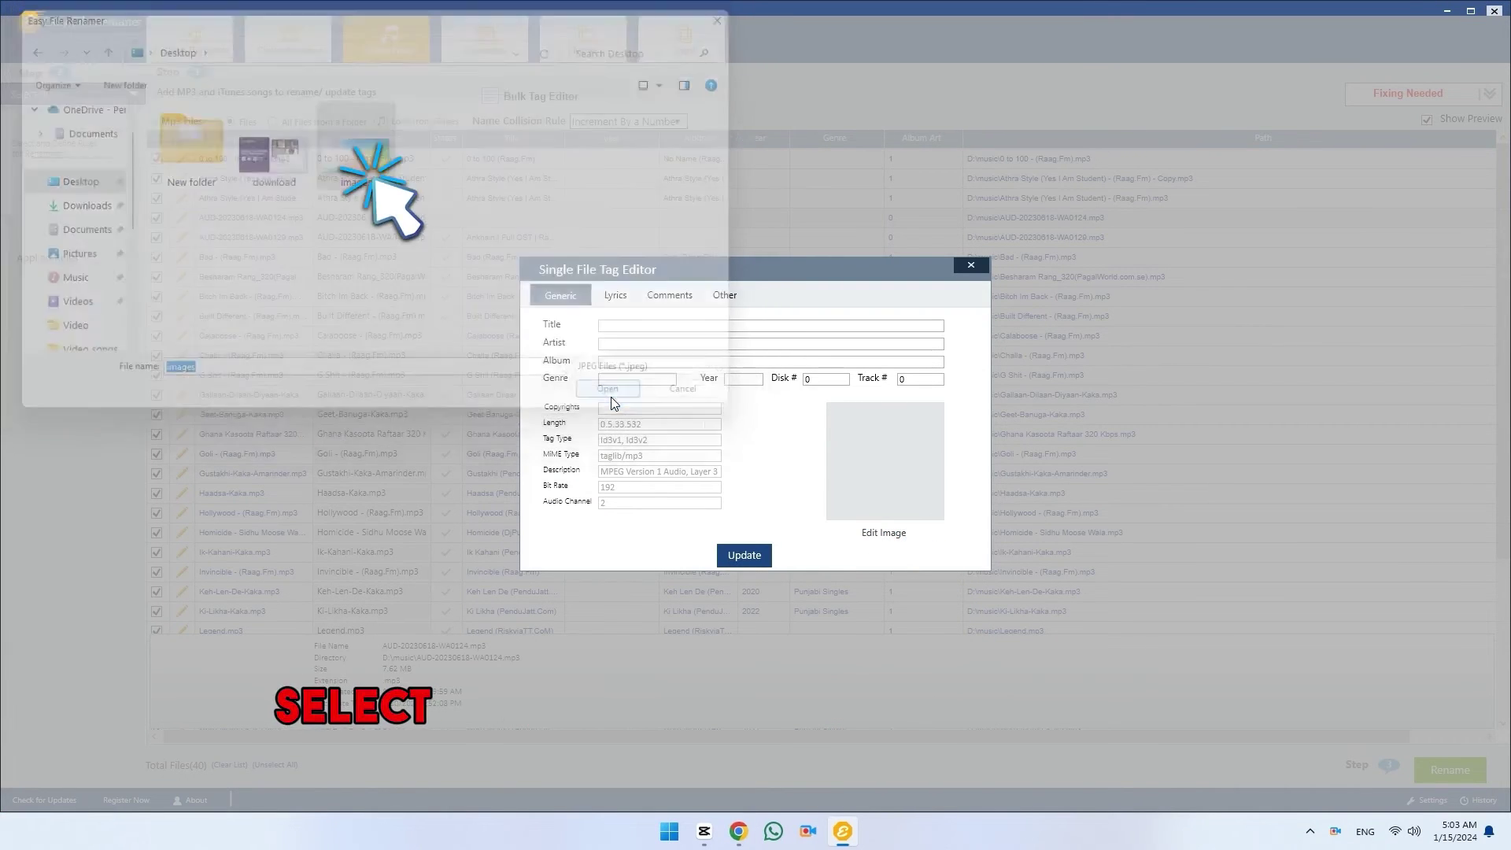
pyautogui.doubleClick(378, 189)
pyautogui.click(743, 555)
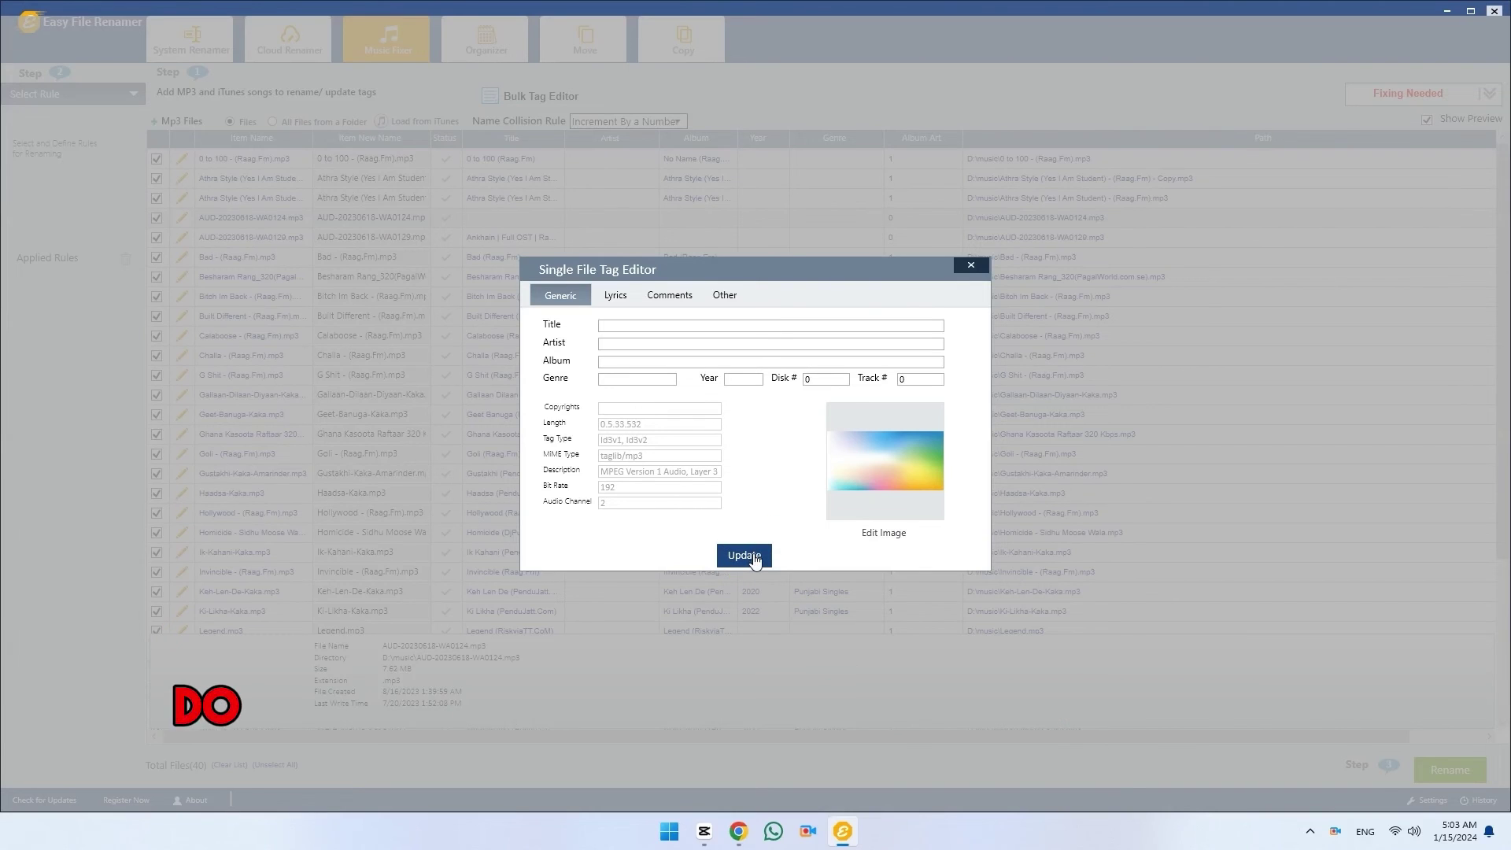